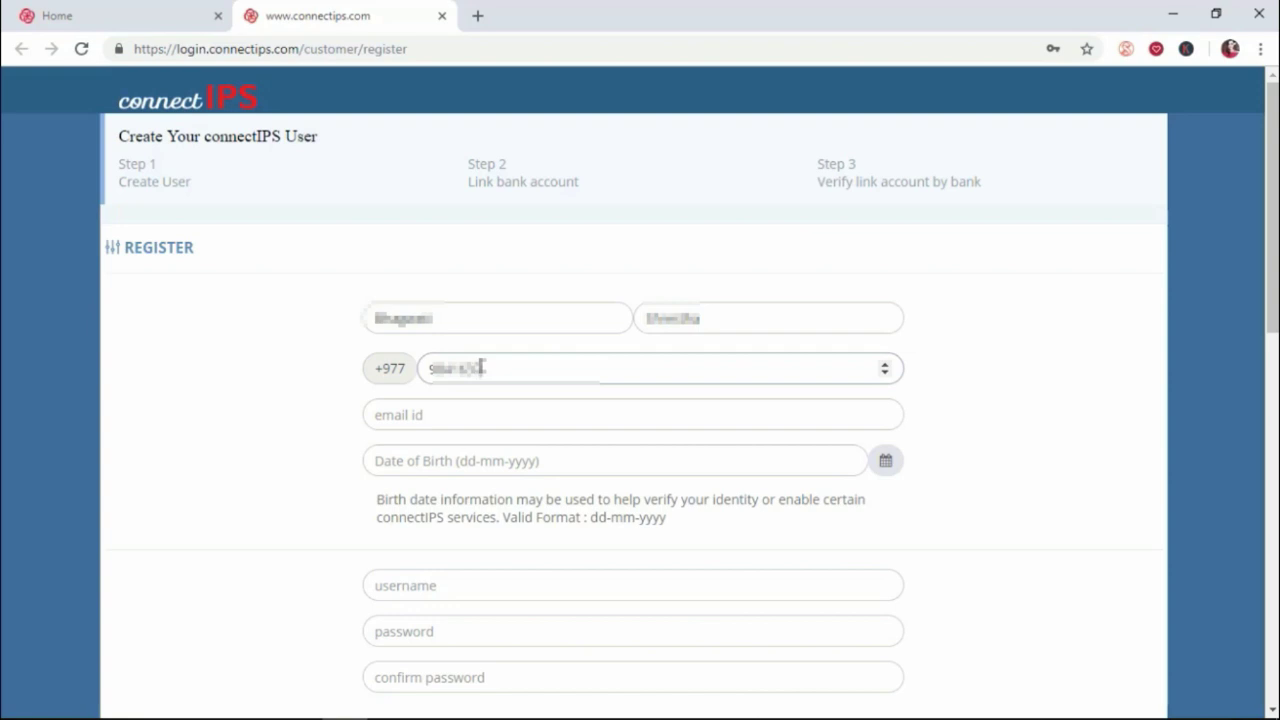
Complete the mobile number, enter the user's email ID, and type the date of birth as dd-mm-yyyy
text(909)
click(475, 412)
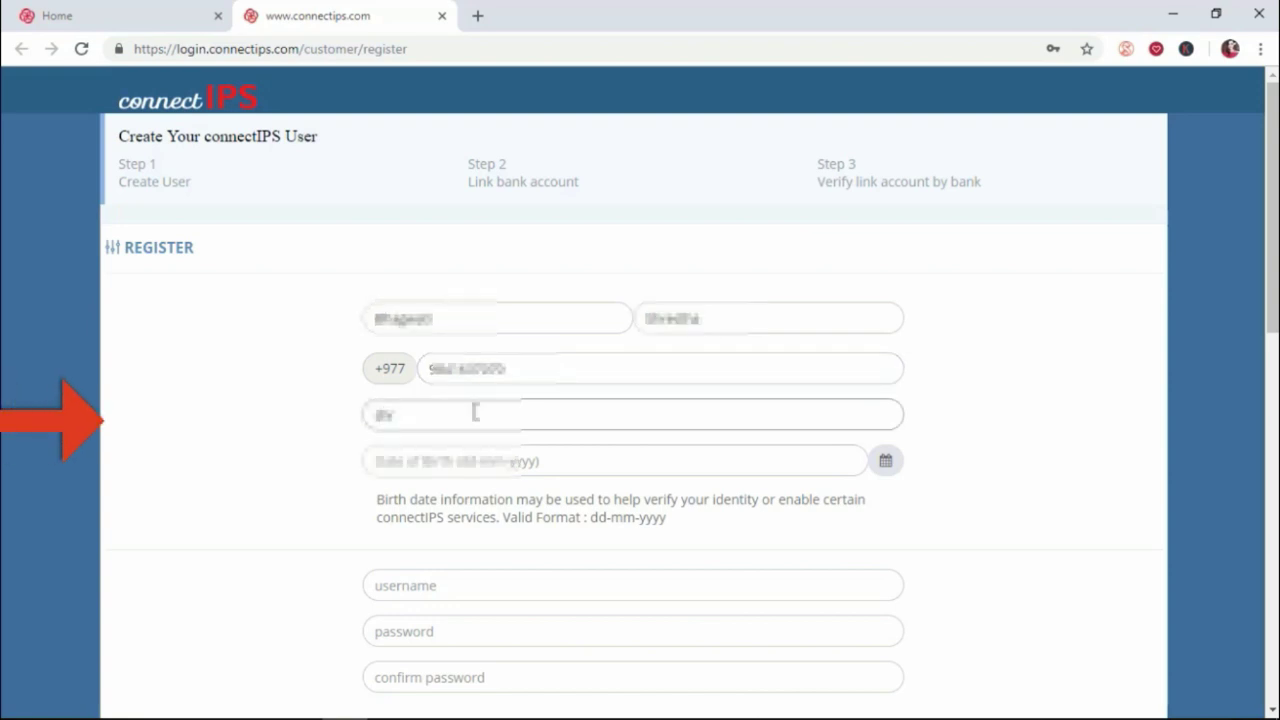
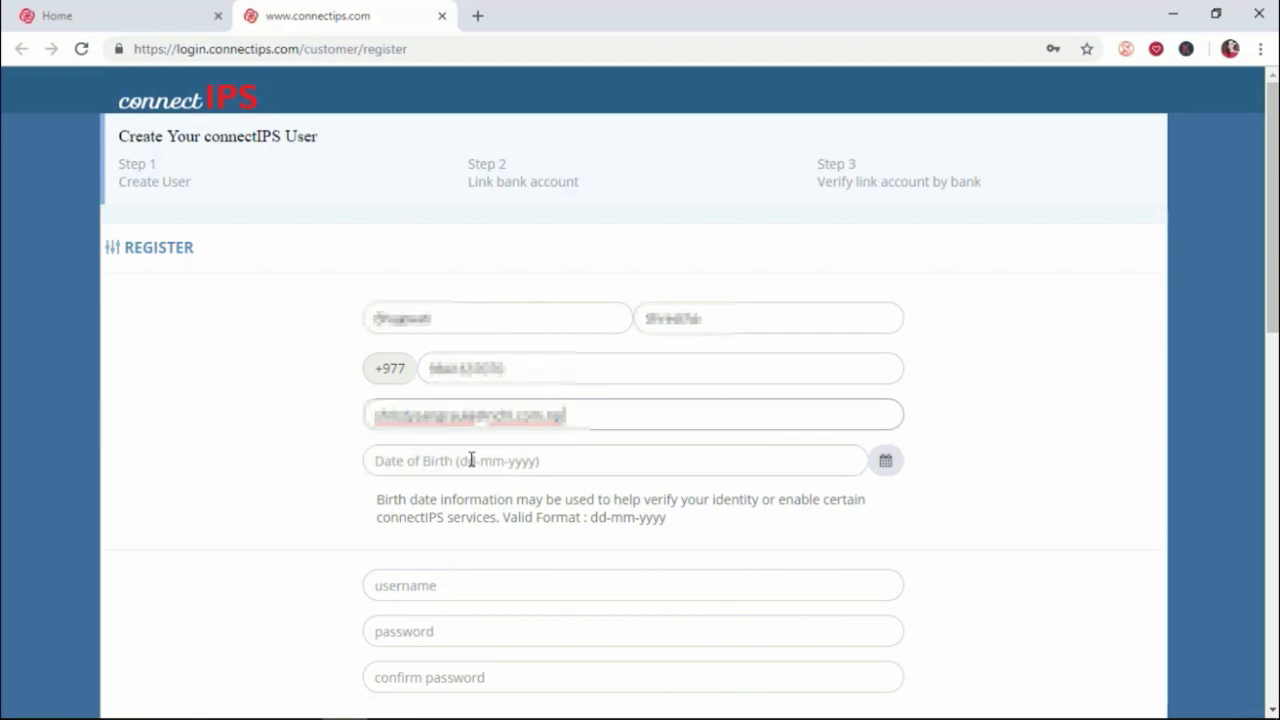
click(471, 460)
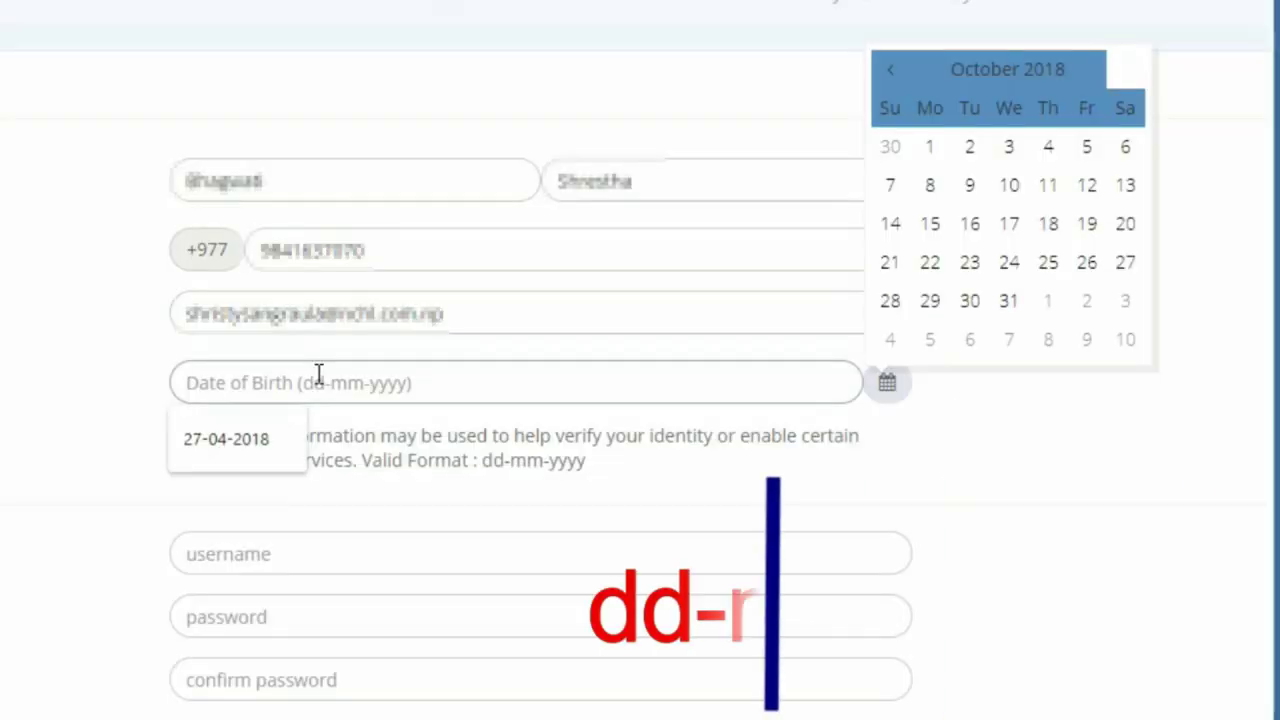
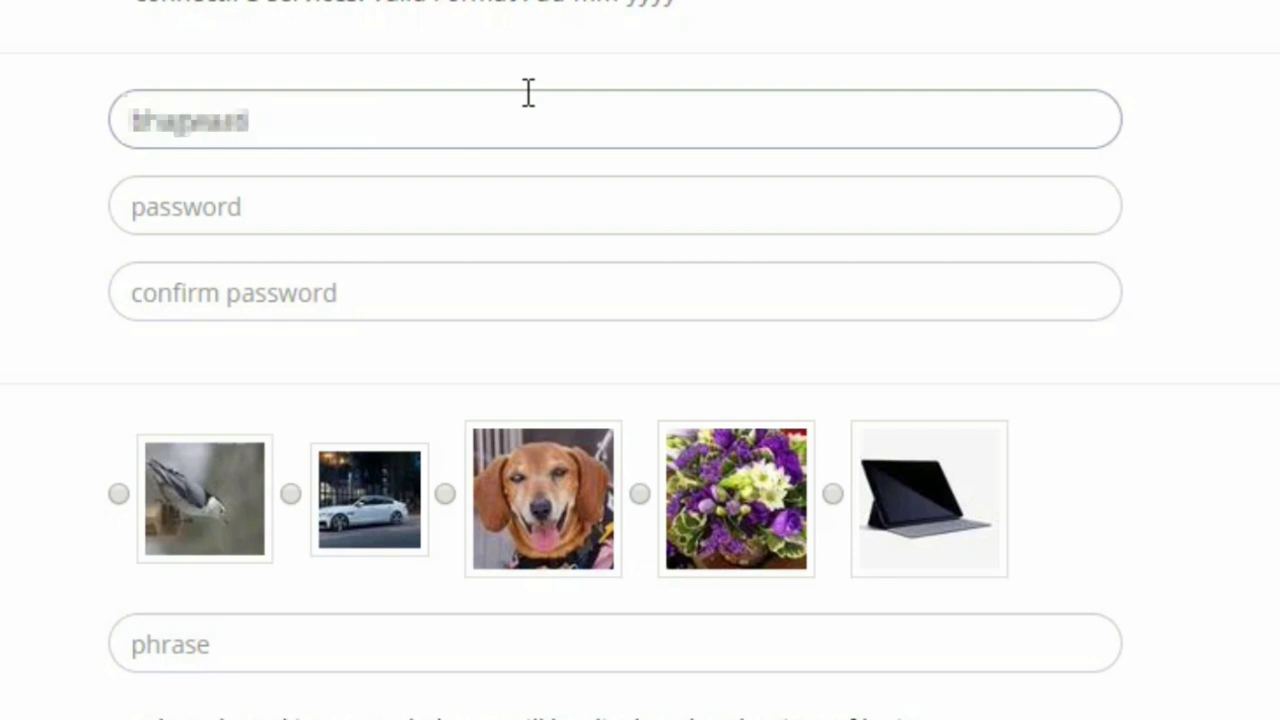
Move to the password field, enter a strong password, and retype it in the confirm field
key(Tab)
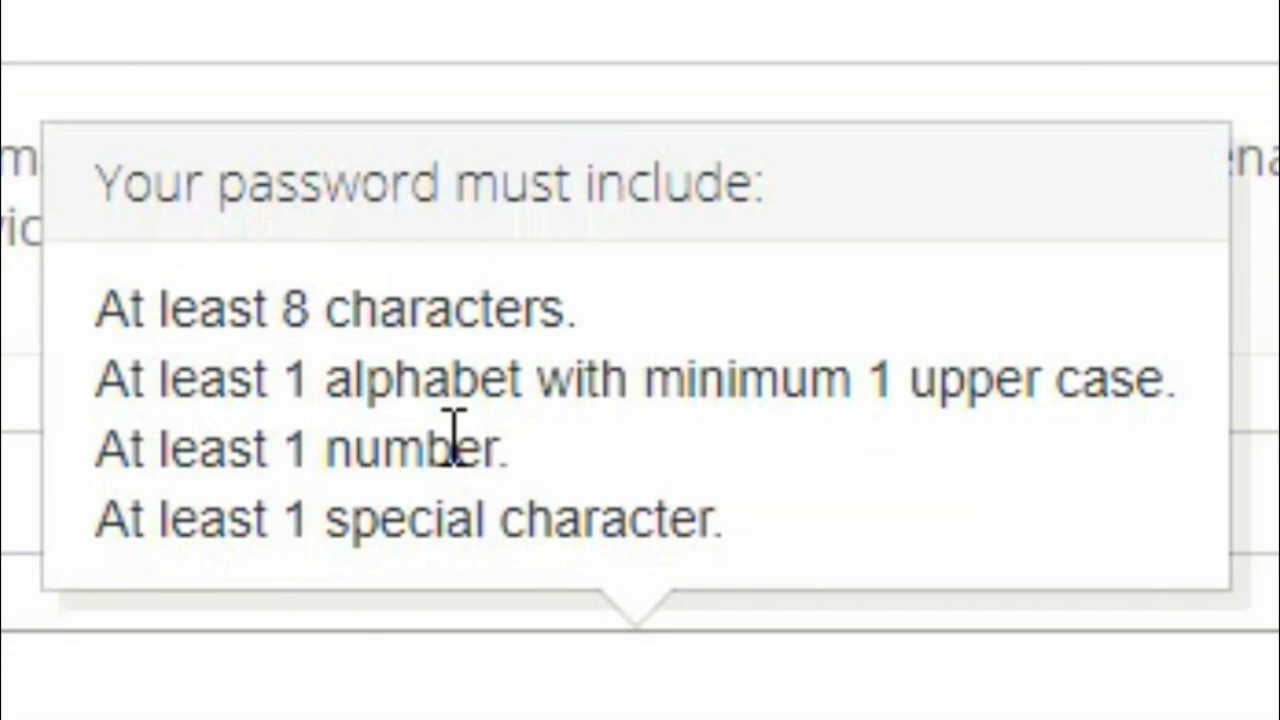
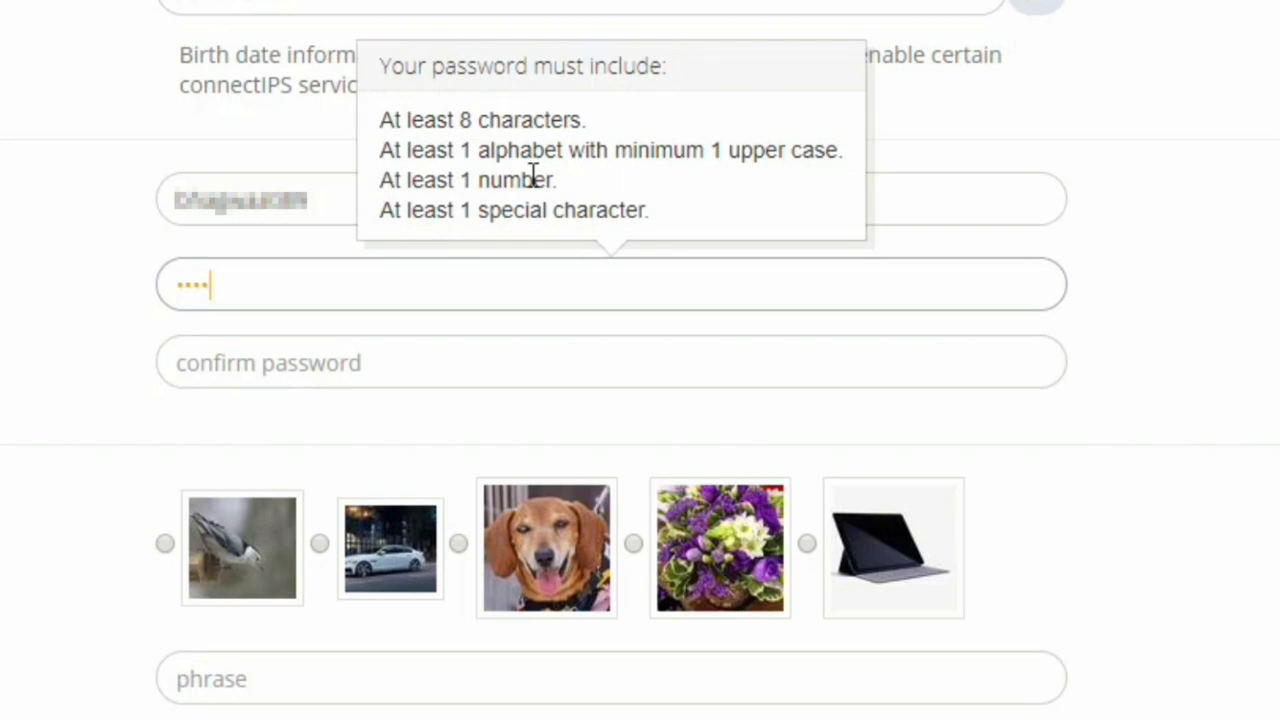
click(457, 366)
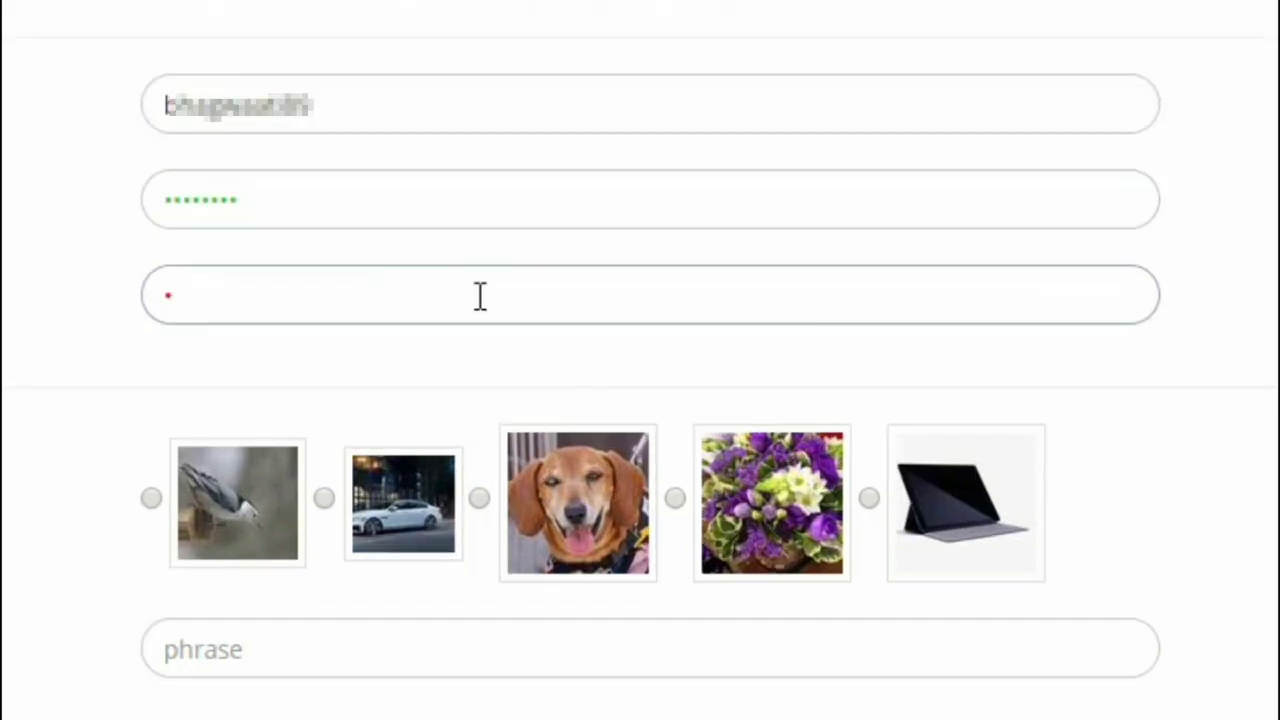
click(479, 497)
click(371, 662)
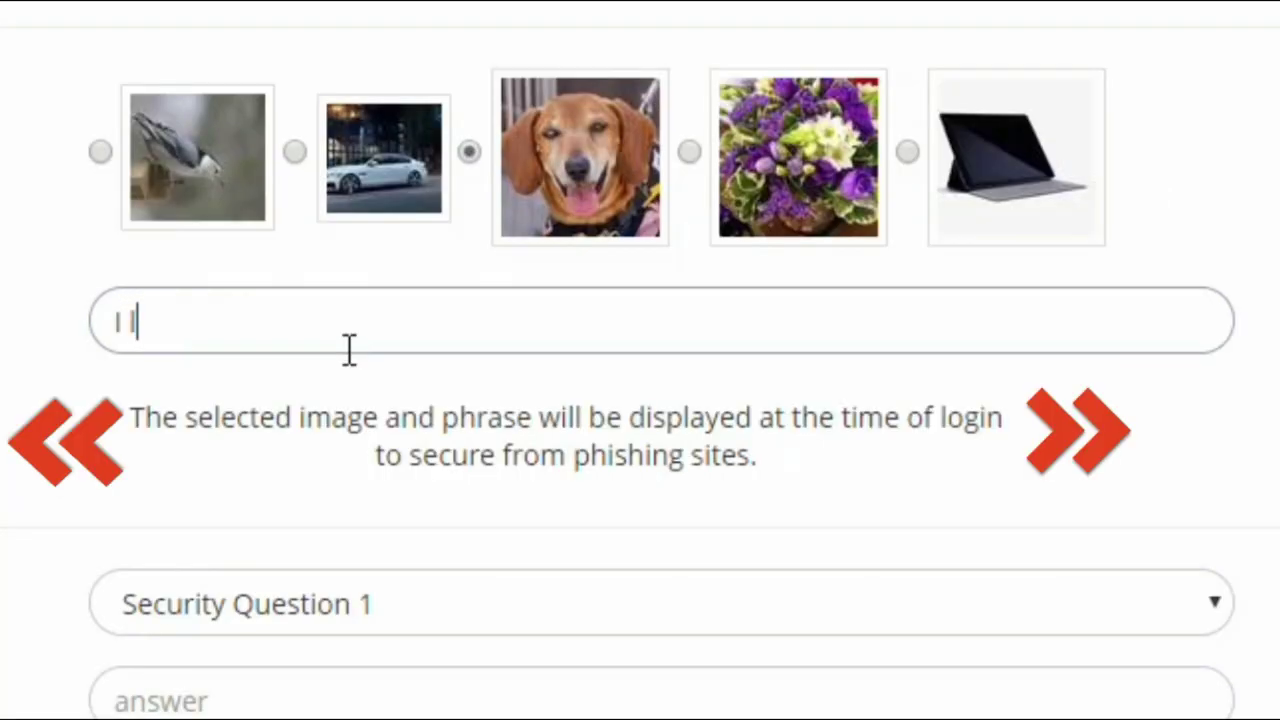
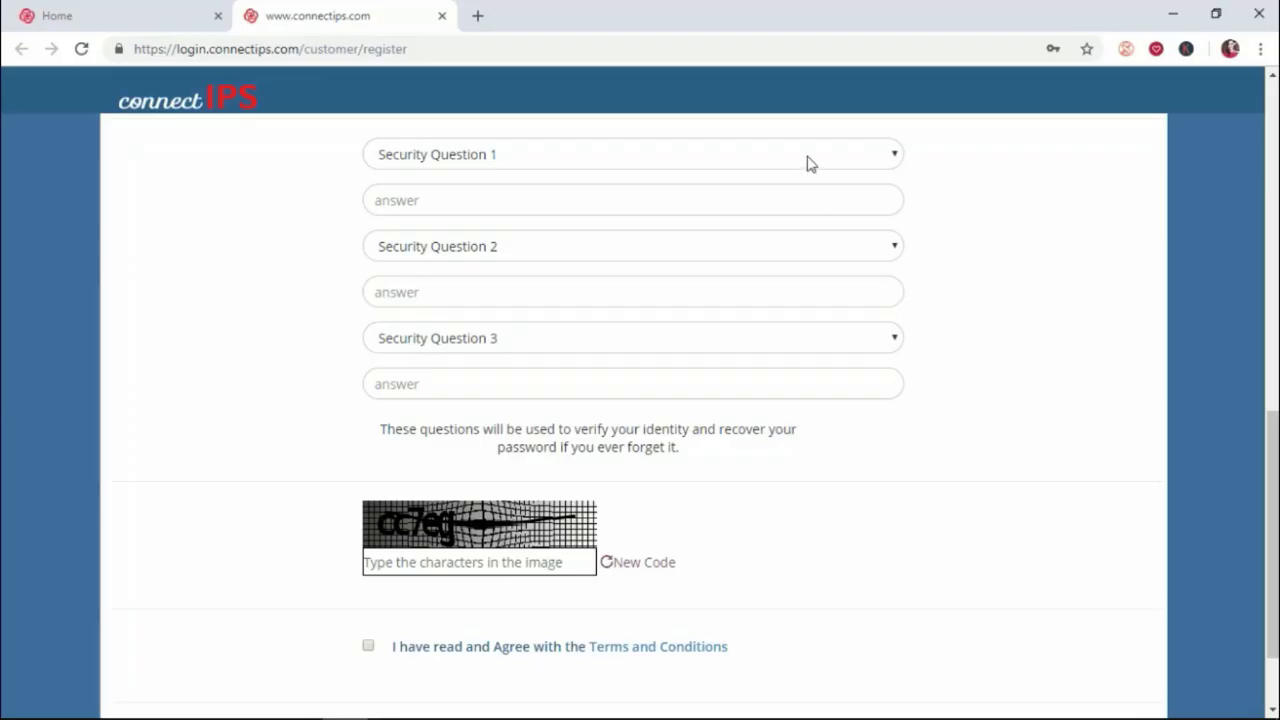
click(1030, 614)
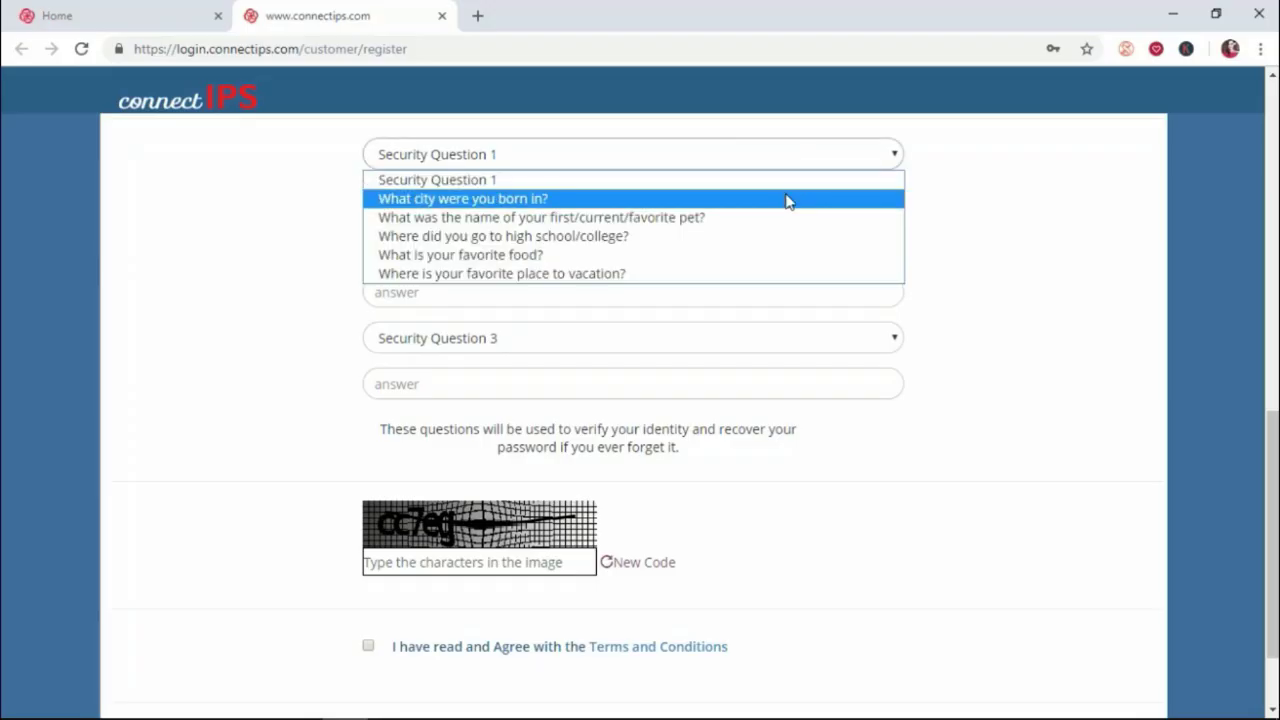
Pick the birth-city and favourite-pet security questions and type an answer for each
click(786, 199)
click(788, 196)
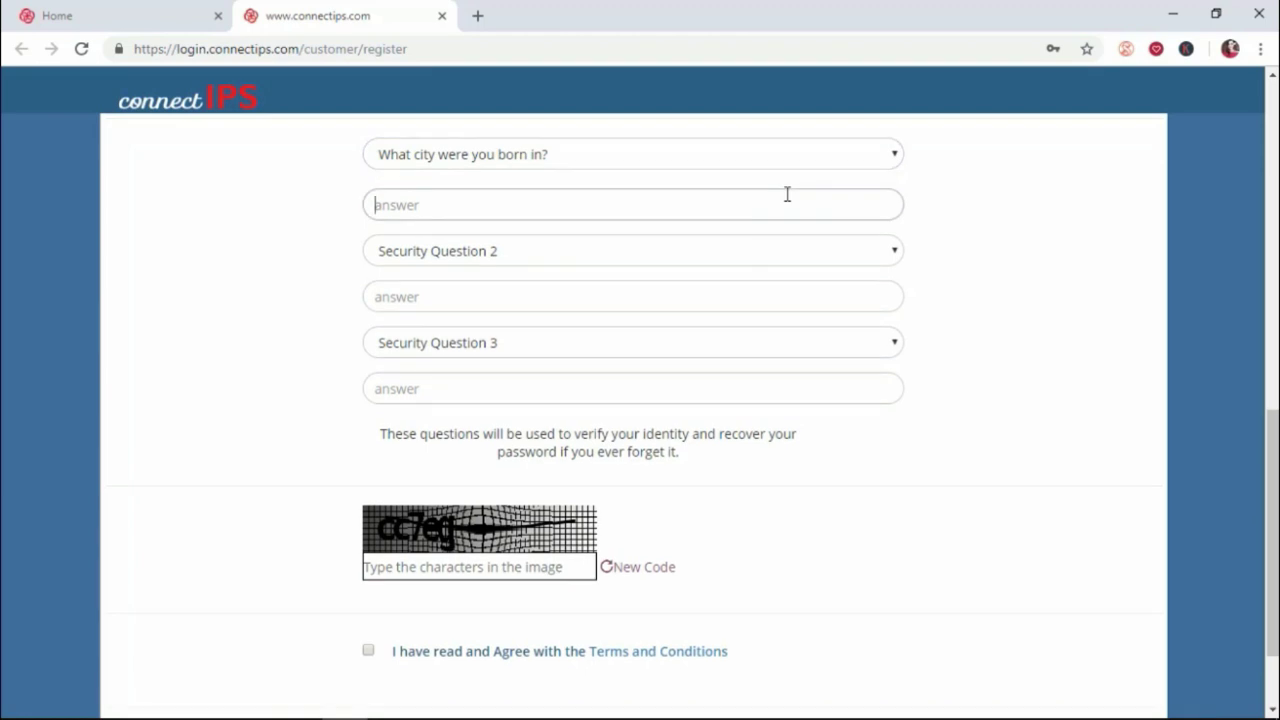
click(883, 262)
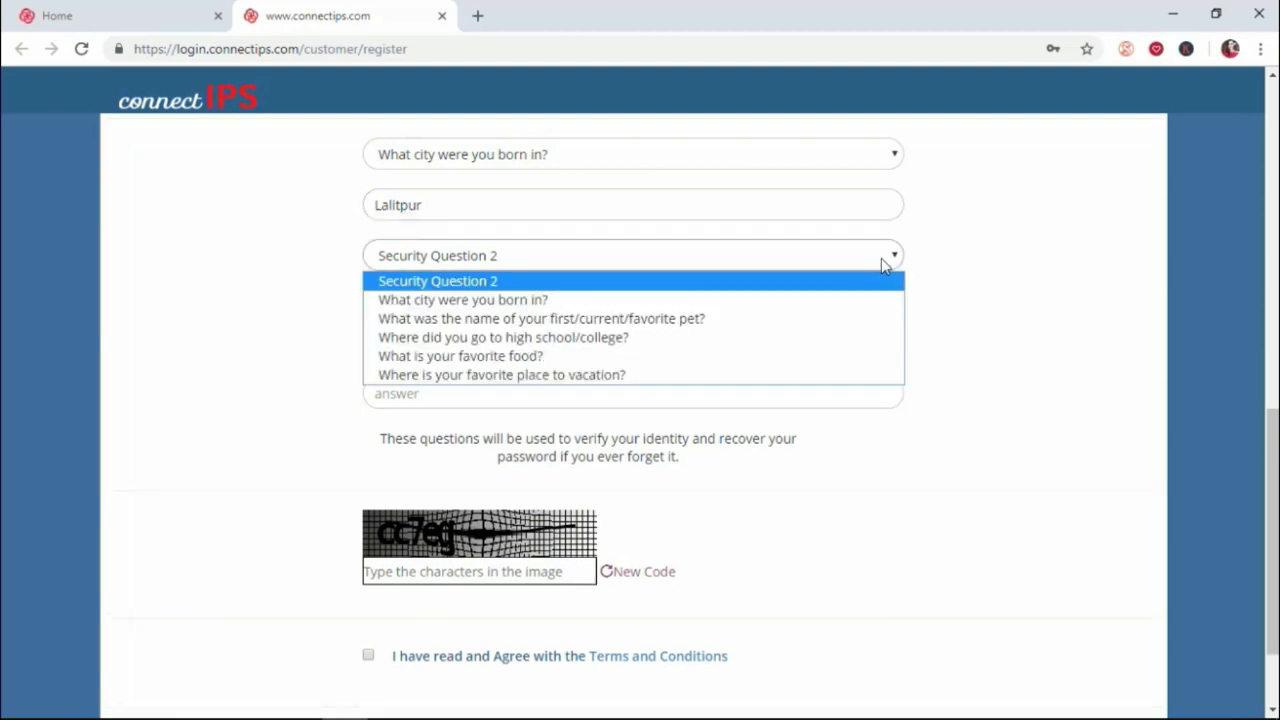
click(827, 319)
click(827, 313)
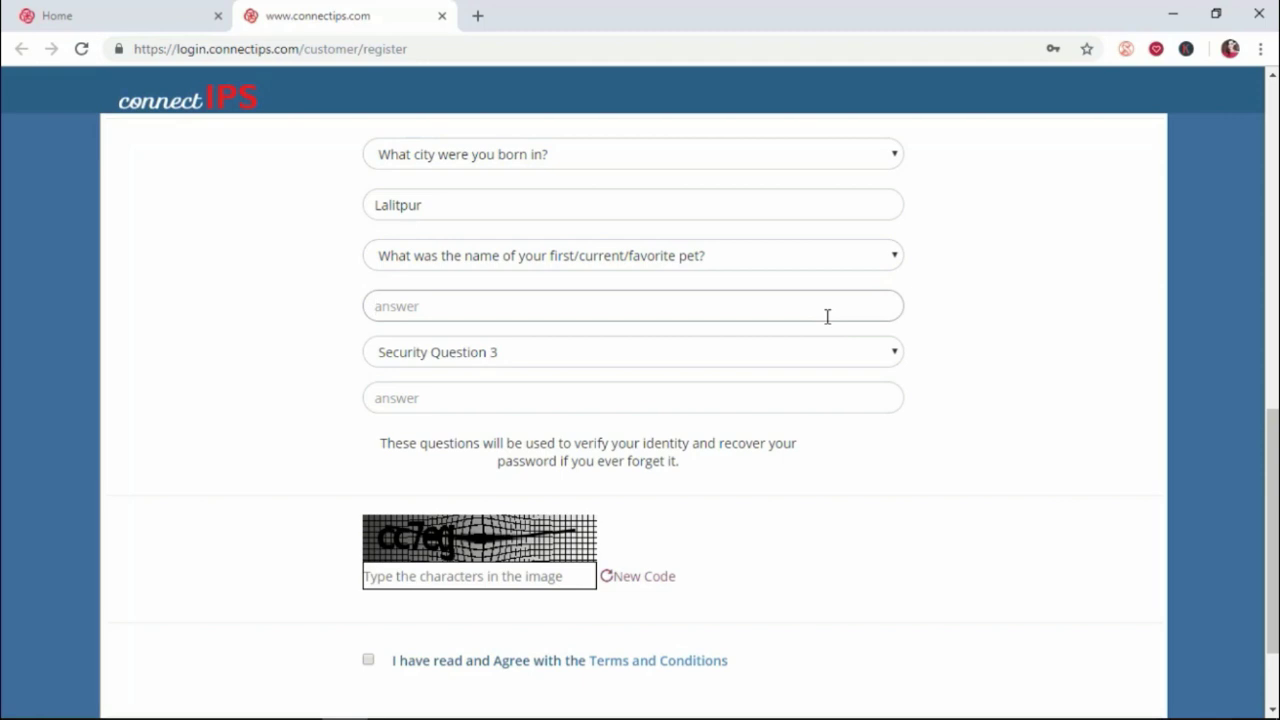
Choose 'What is your favorite food?' as the third security question and type its answer
click(887, 362)
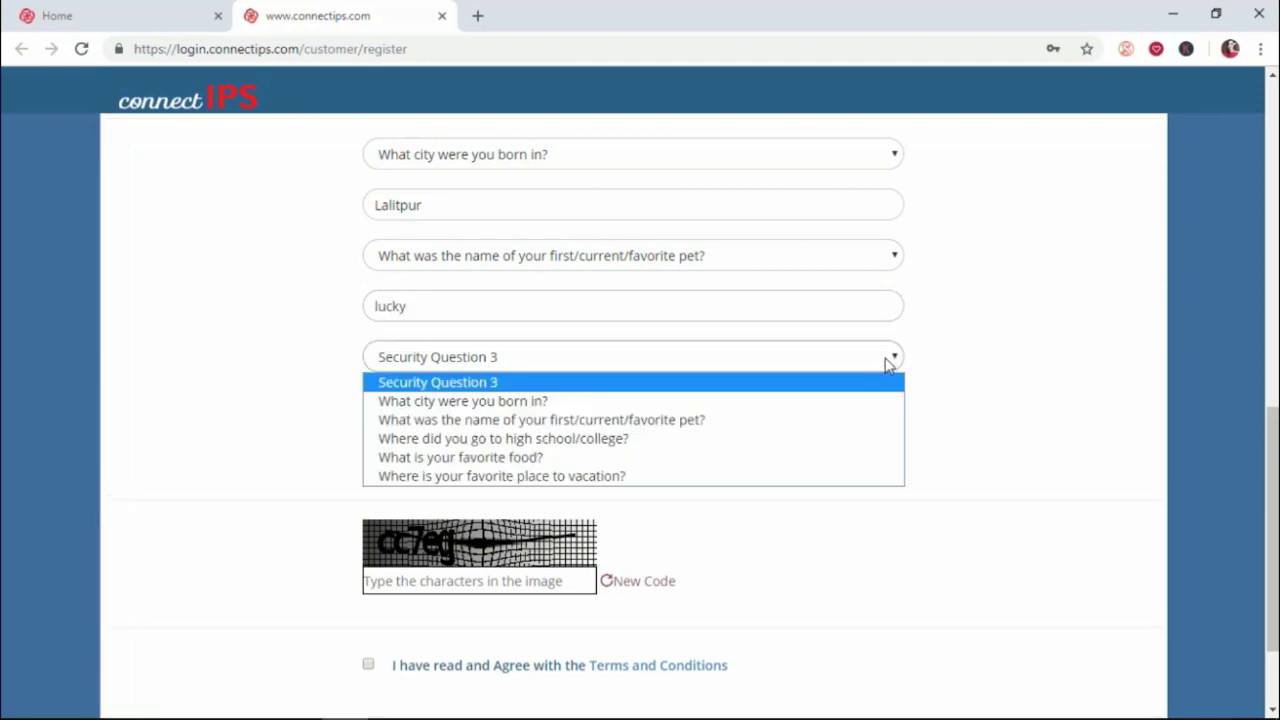
click(827, 471)
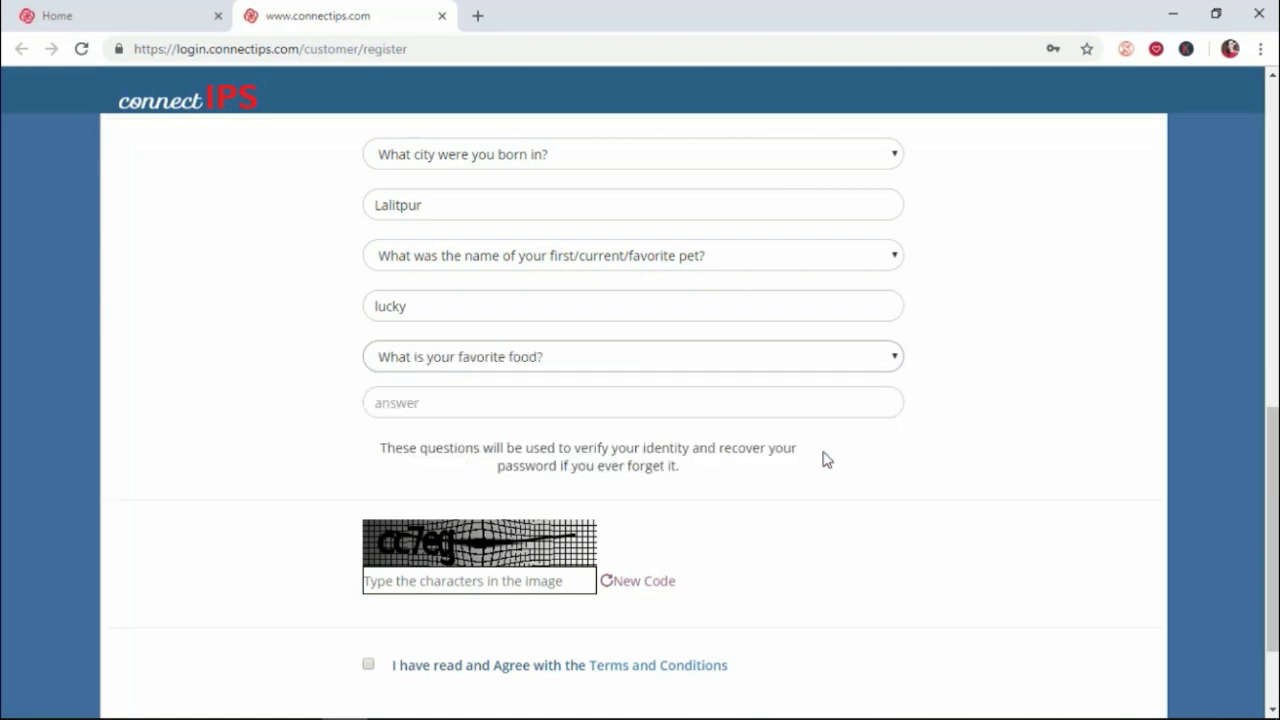
click(833, 401)
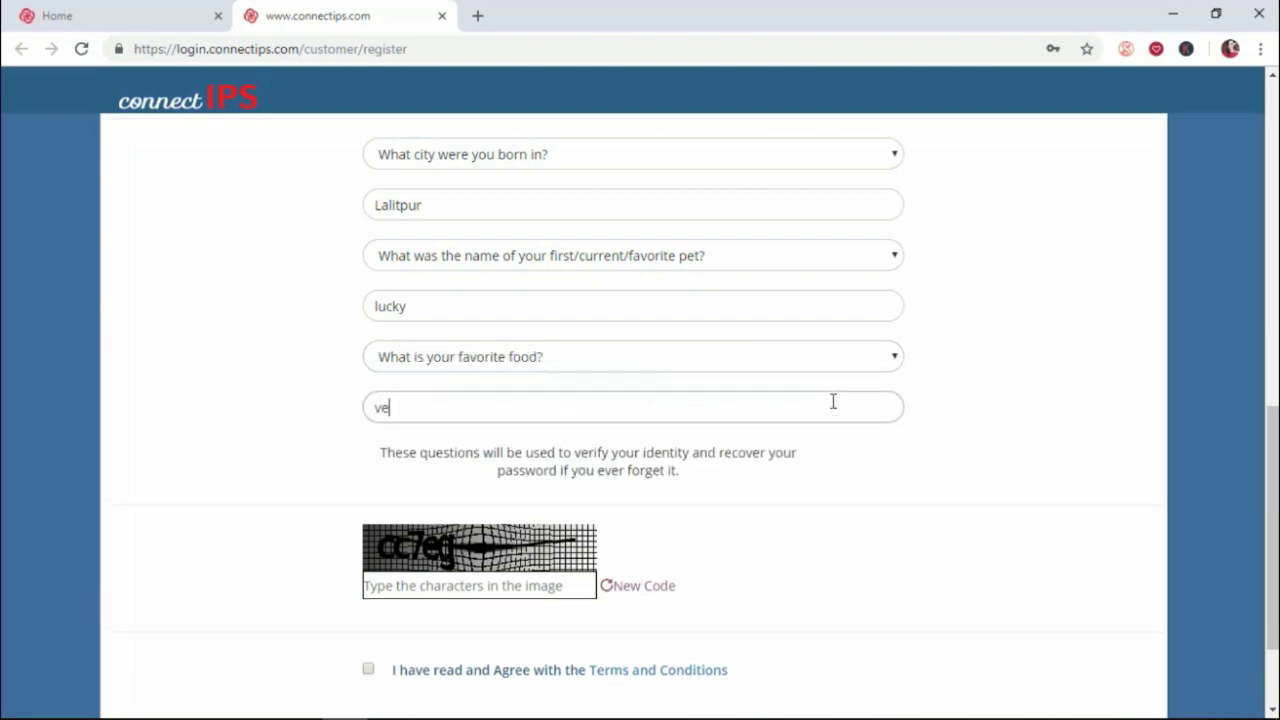
Enter the image verification code and review the Terms and Conditions
click(436, 585)
text(cc7)
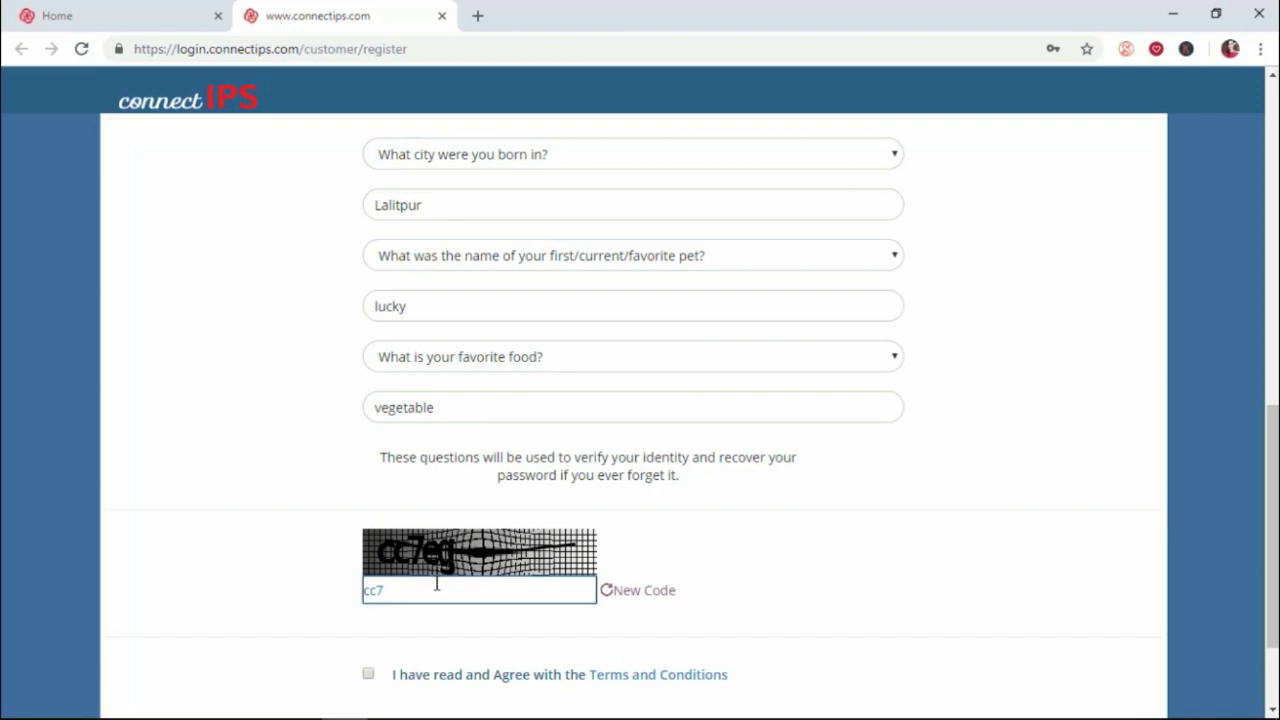
text(eg)
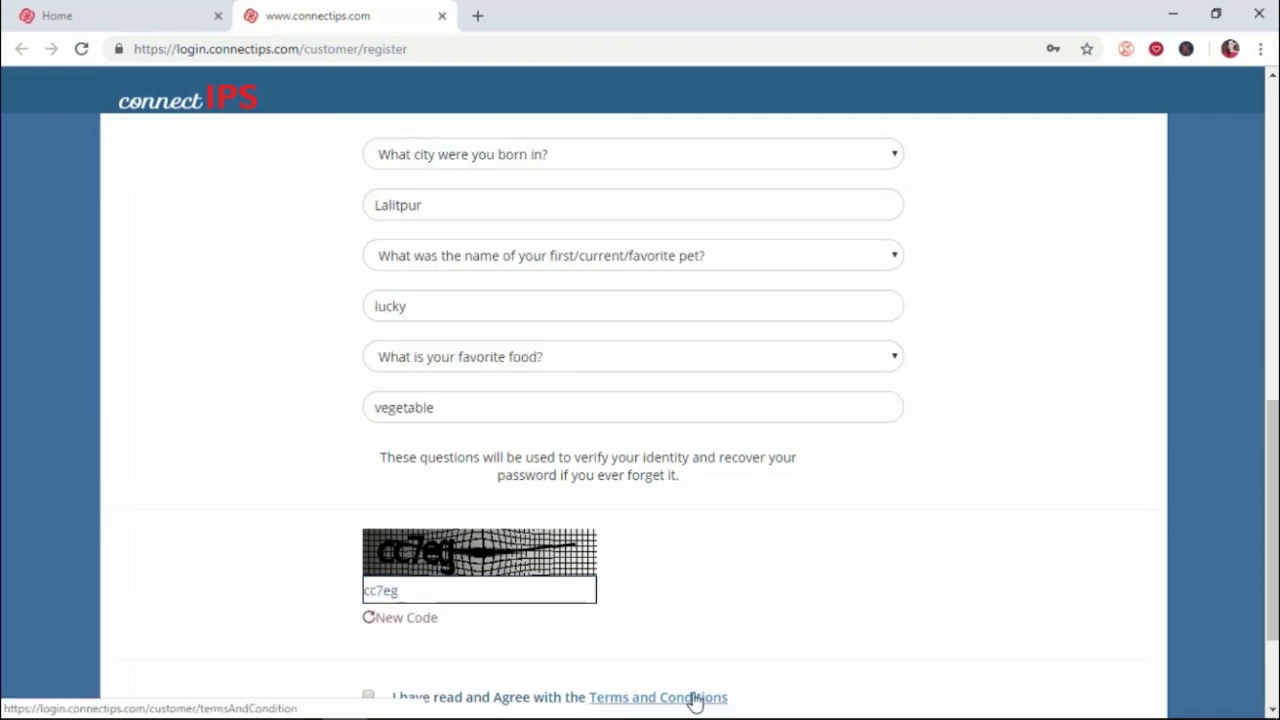
click(694, 700)
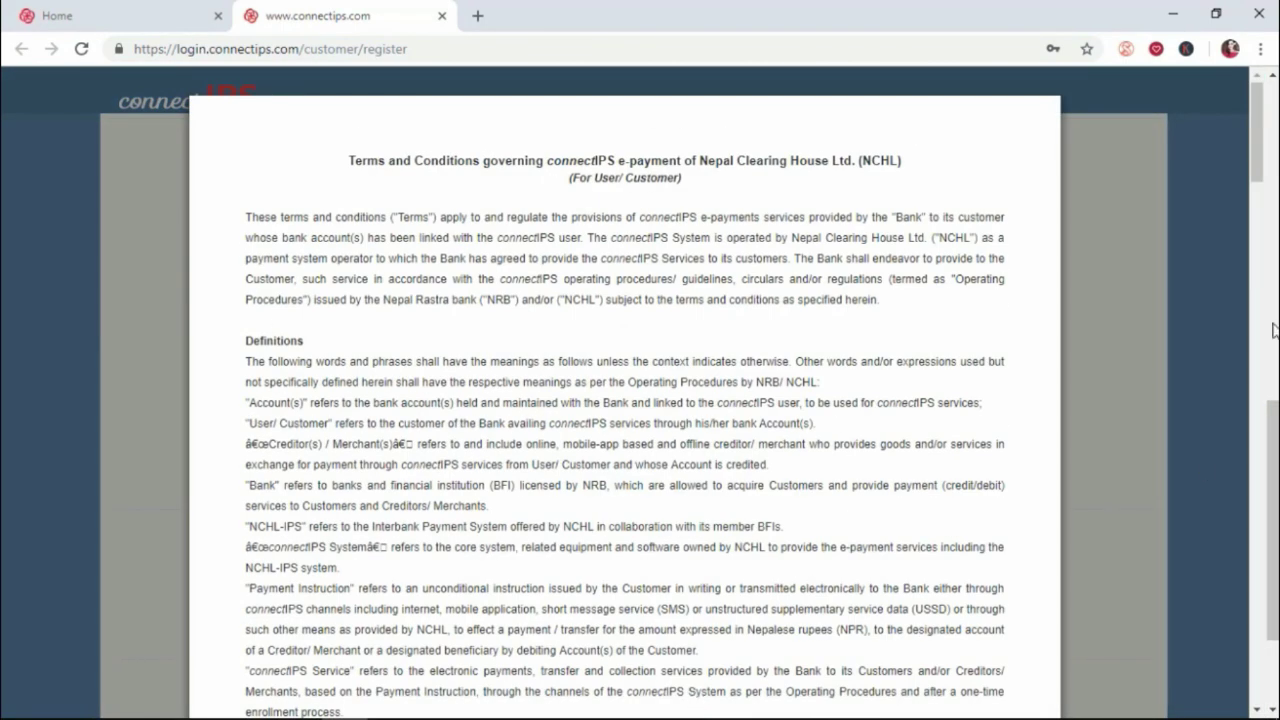
drag(1262, 160, 1147, 620)
click(1146, 621)
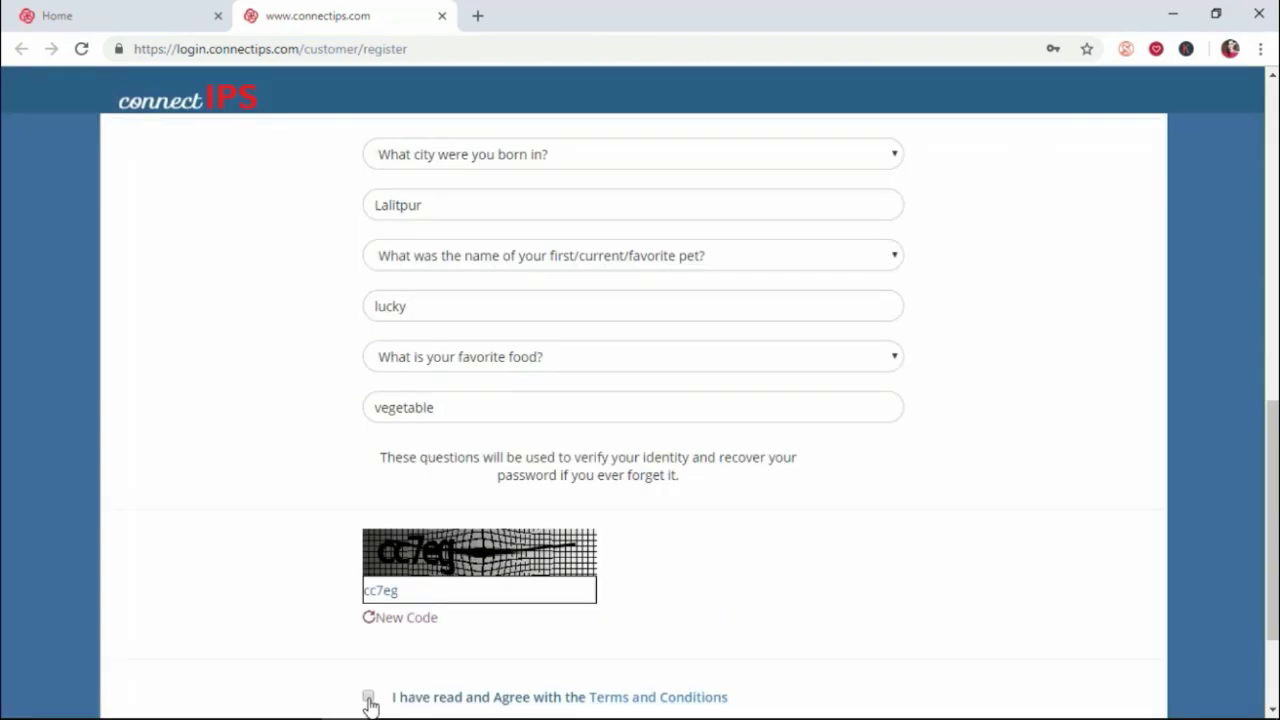
Agree to the Terms and Conditions and submit the registration
click(368, 697)
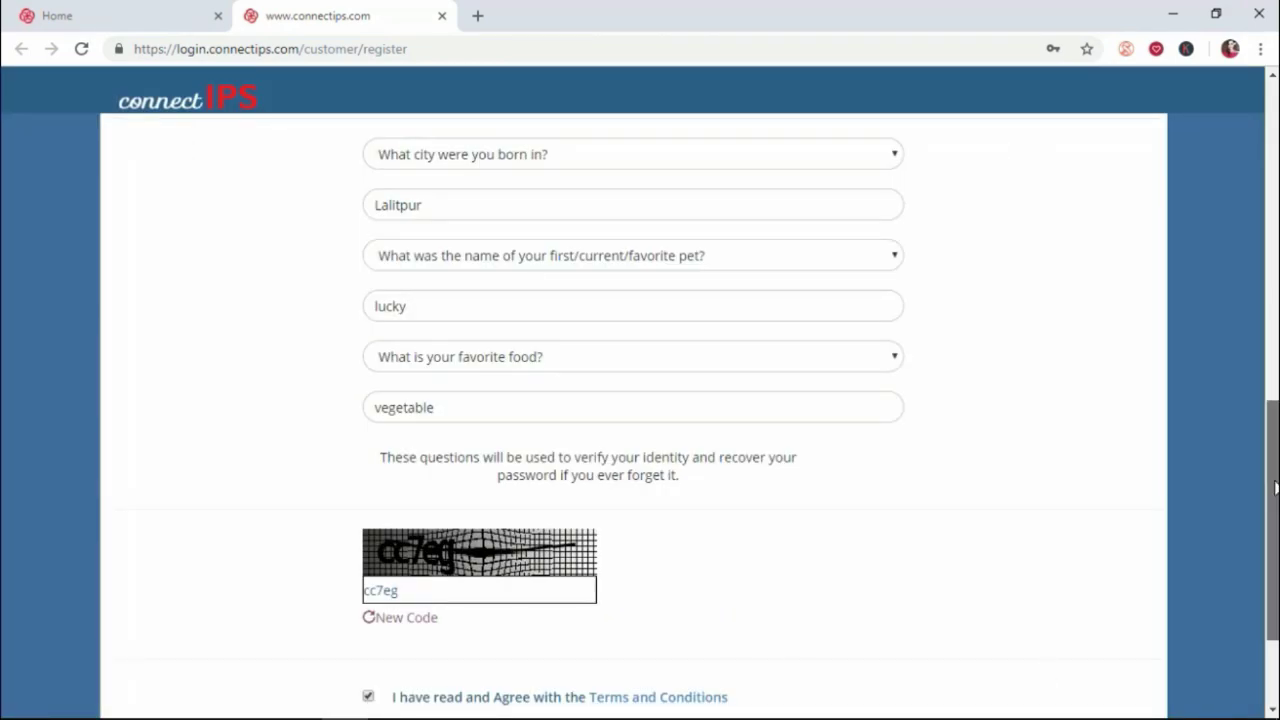
drag(1274, 486, 1274, 542)
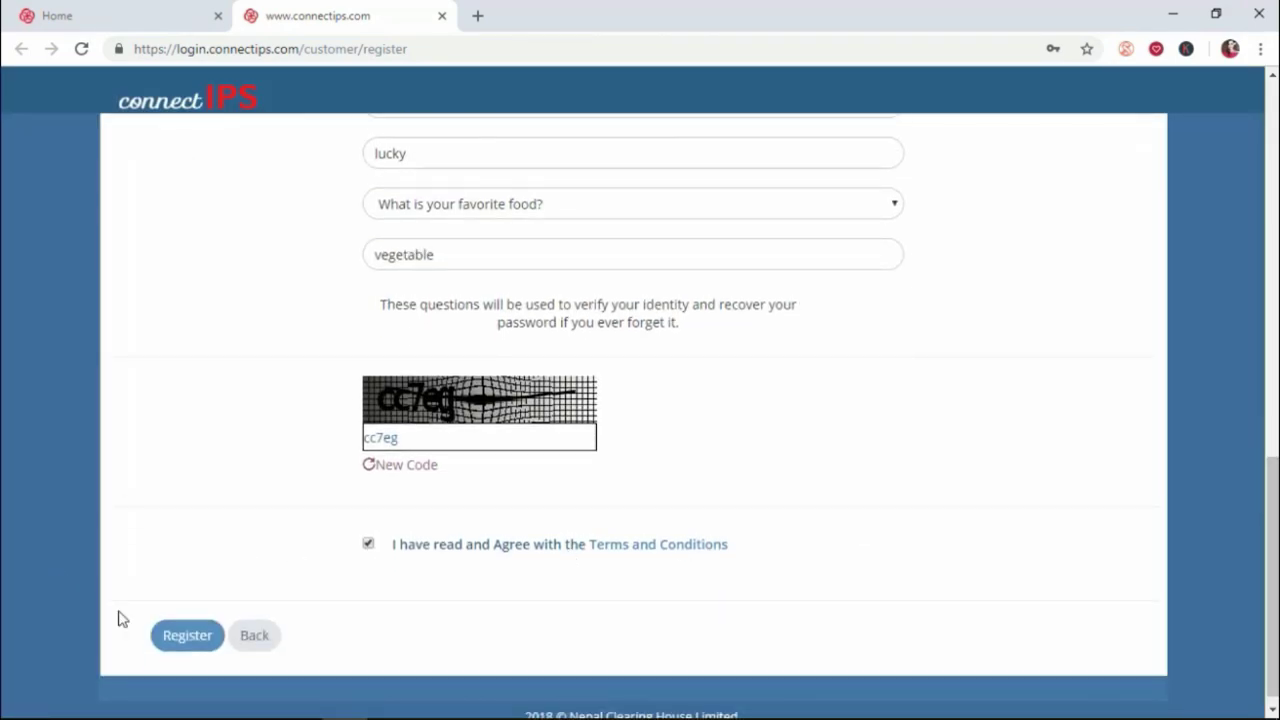
click(194, 641)
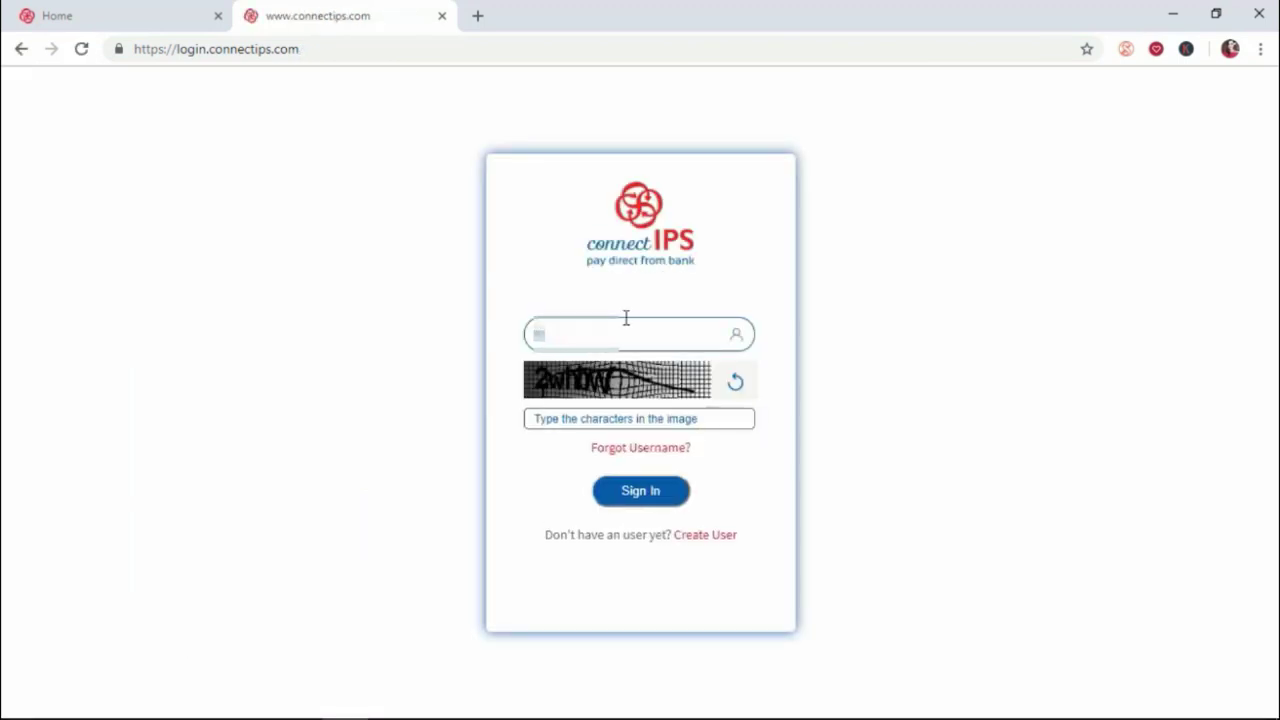
Sign in with the new username and the captcha, then enter the account password and submit
click(627, 418)
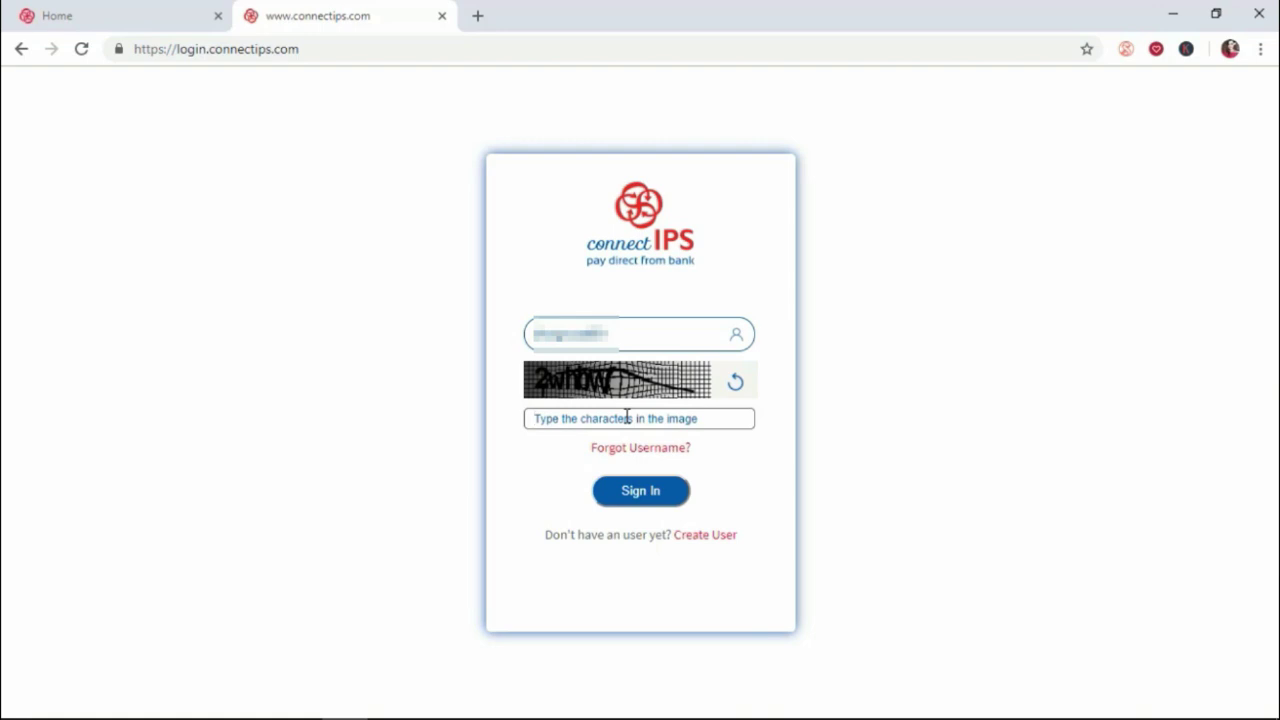
text(2w)
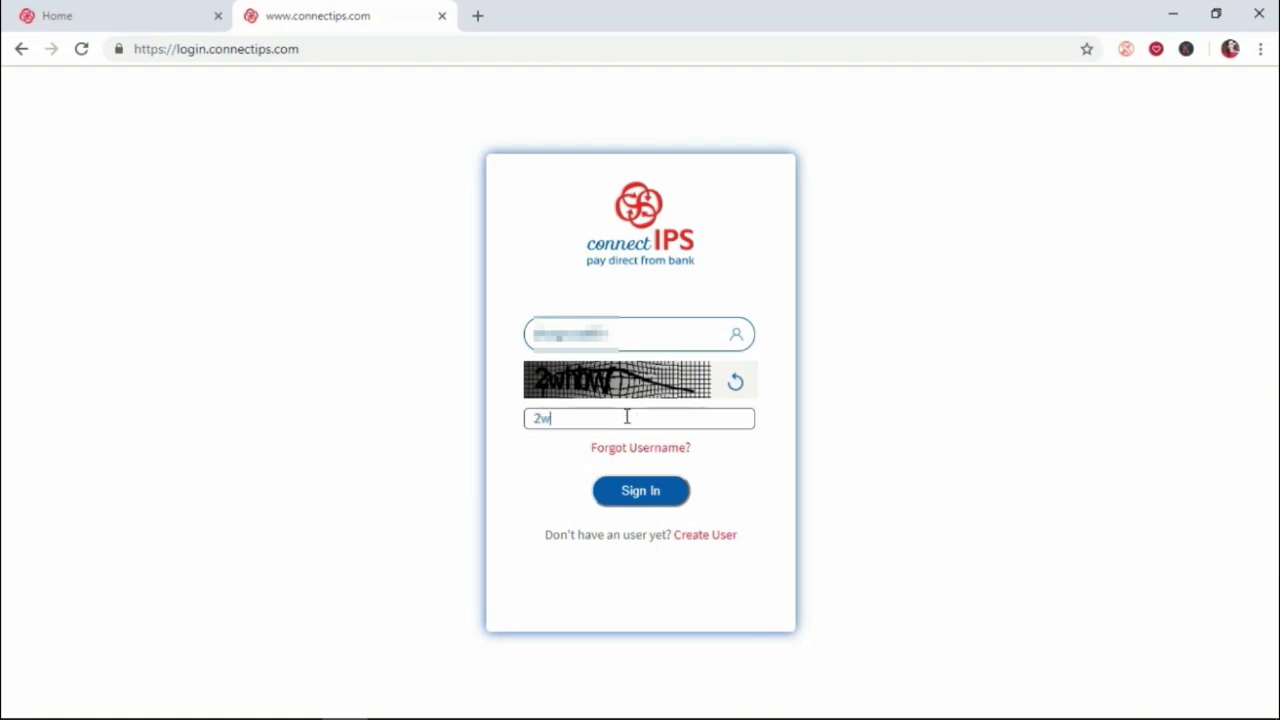
text(hbw)
click(641, 491)
text(••)
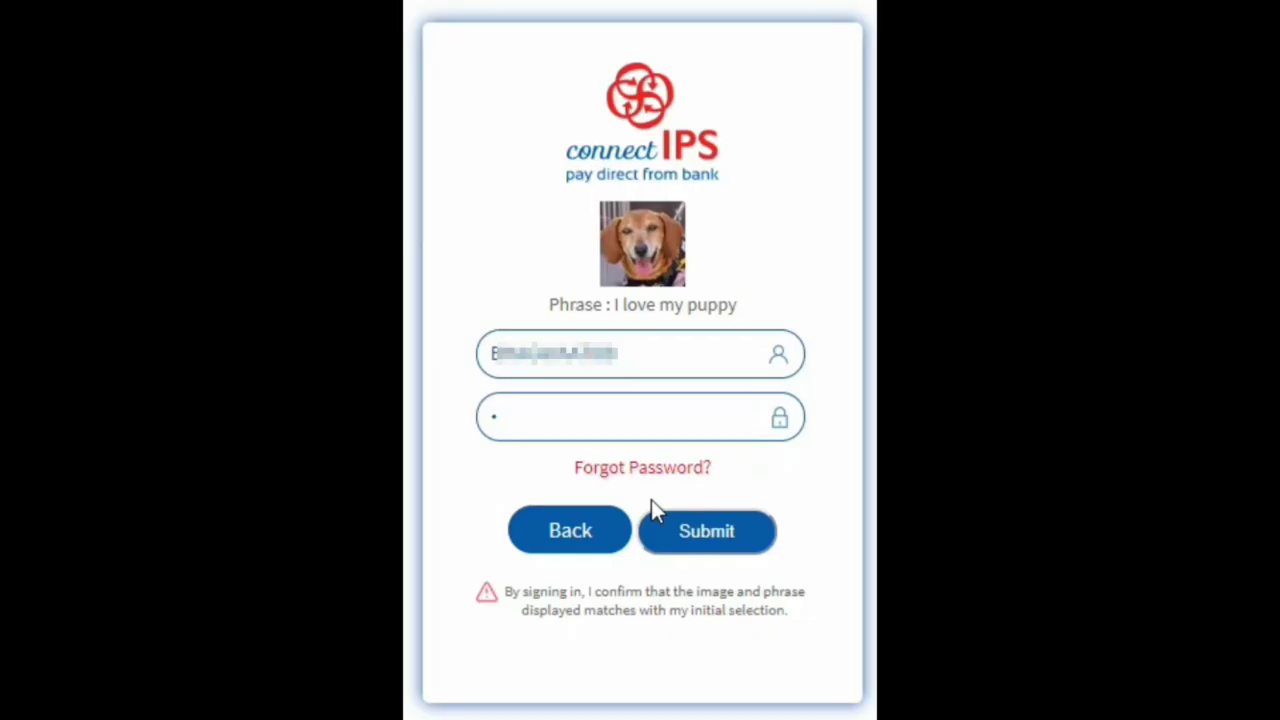
text(•••••)
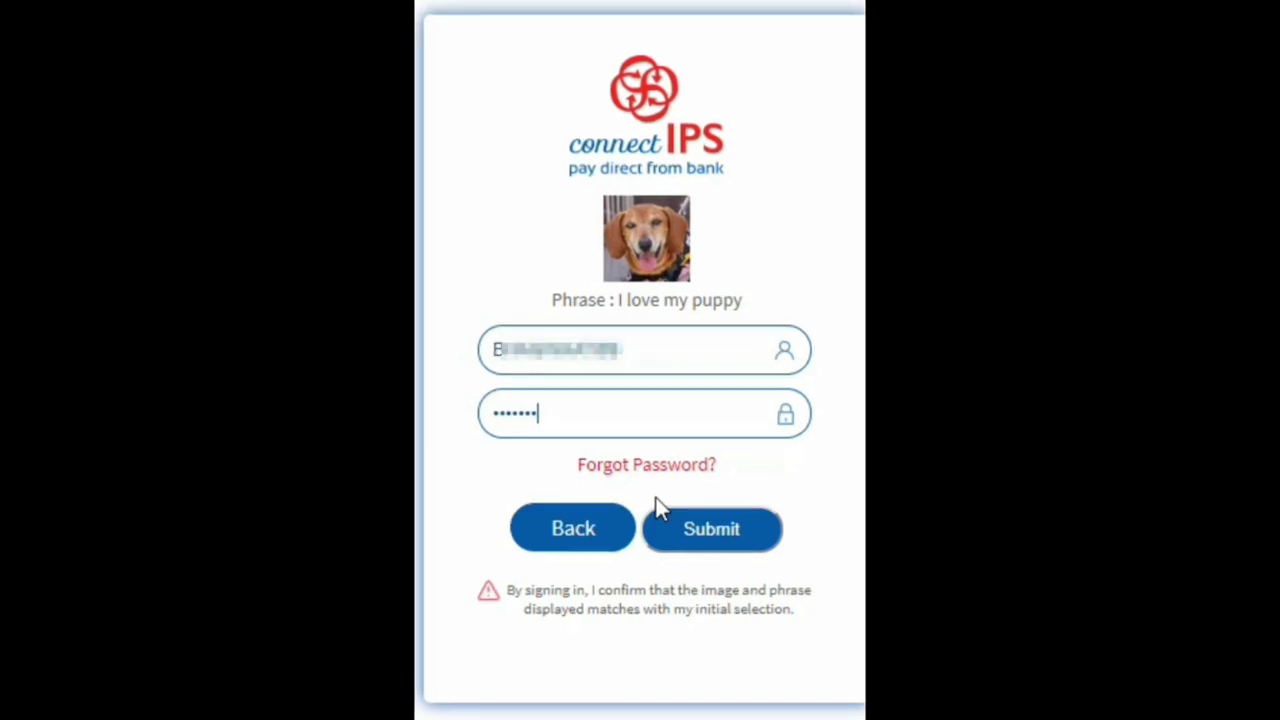
text(•)
click(724, 536)
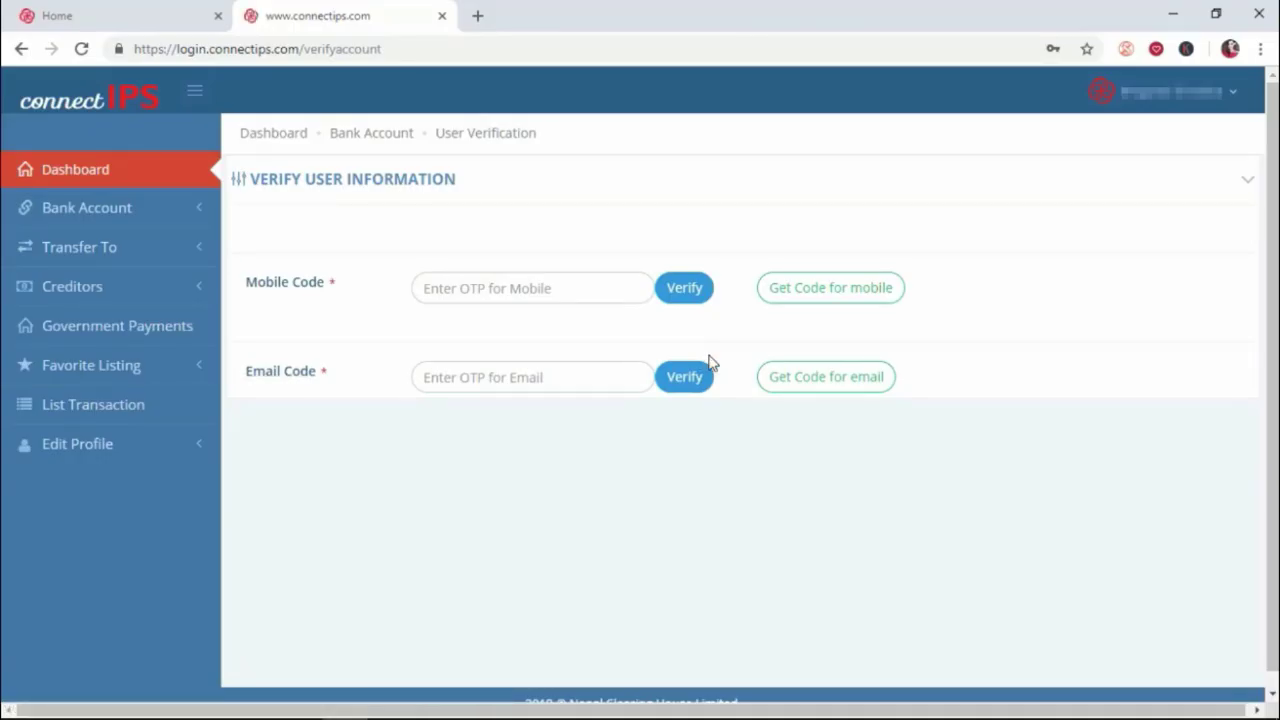
Request a mobile OTP, enter the received code, and verify the mobile number
click(876, 304)
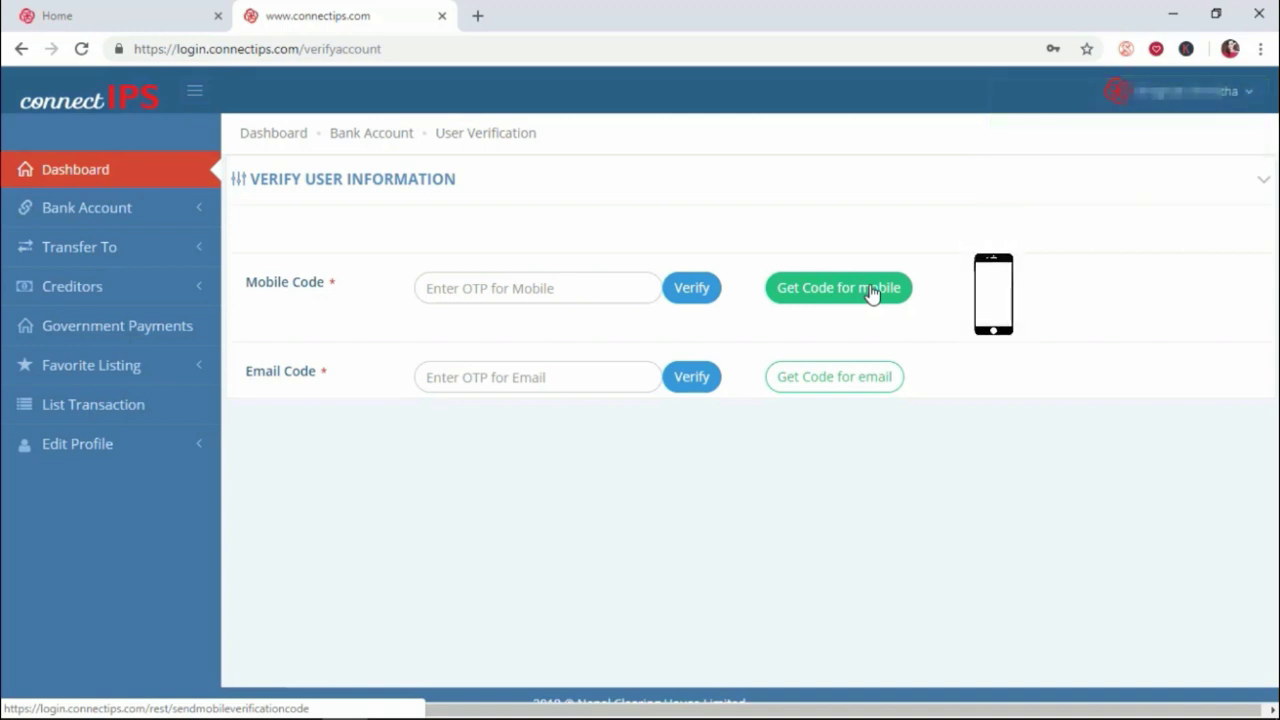
click(509, 282)
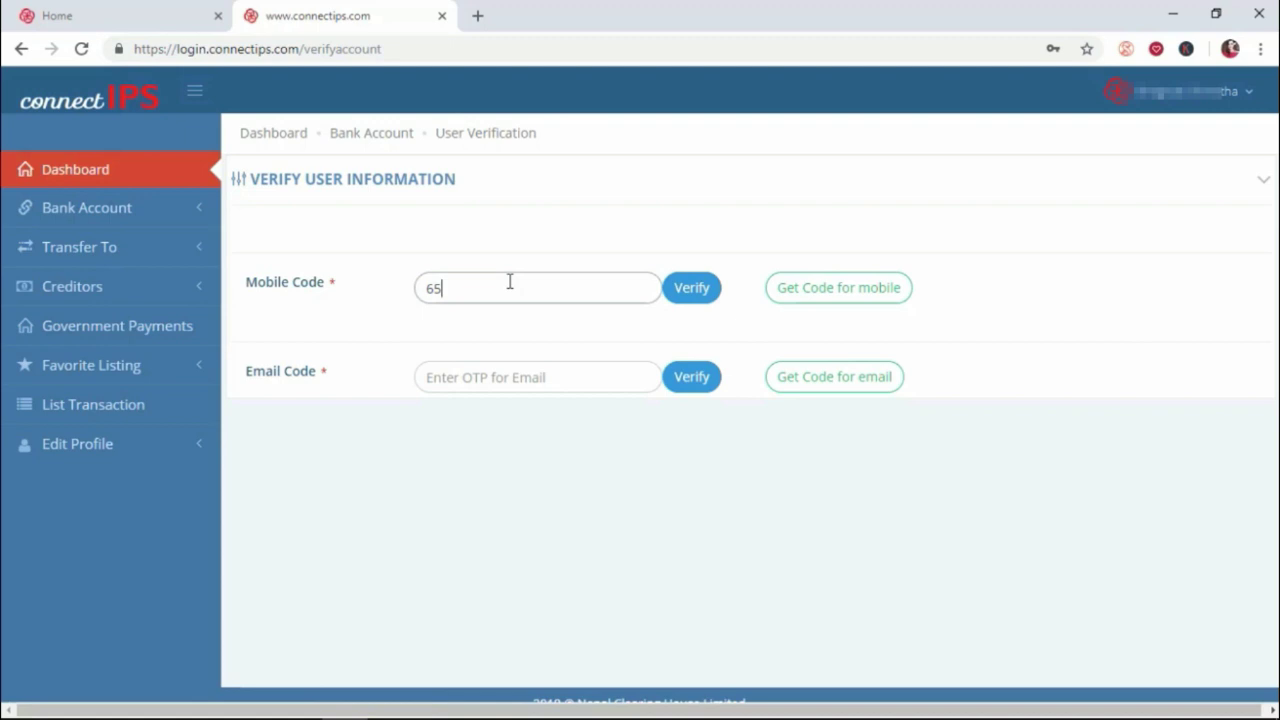
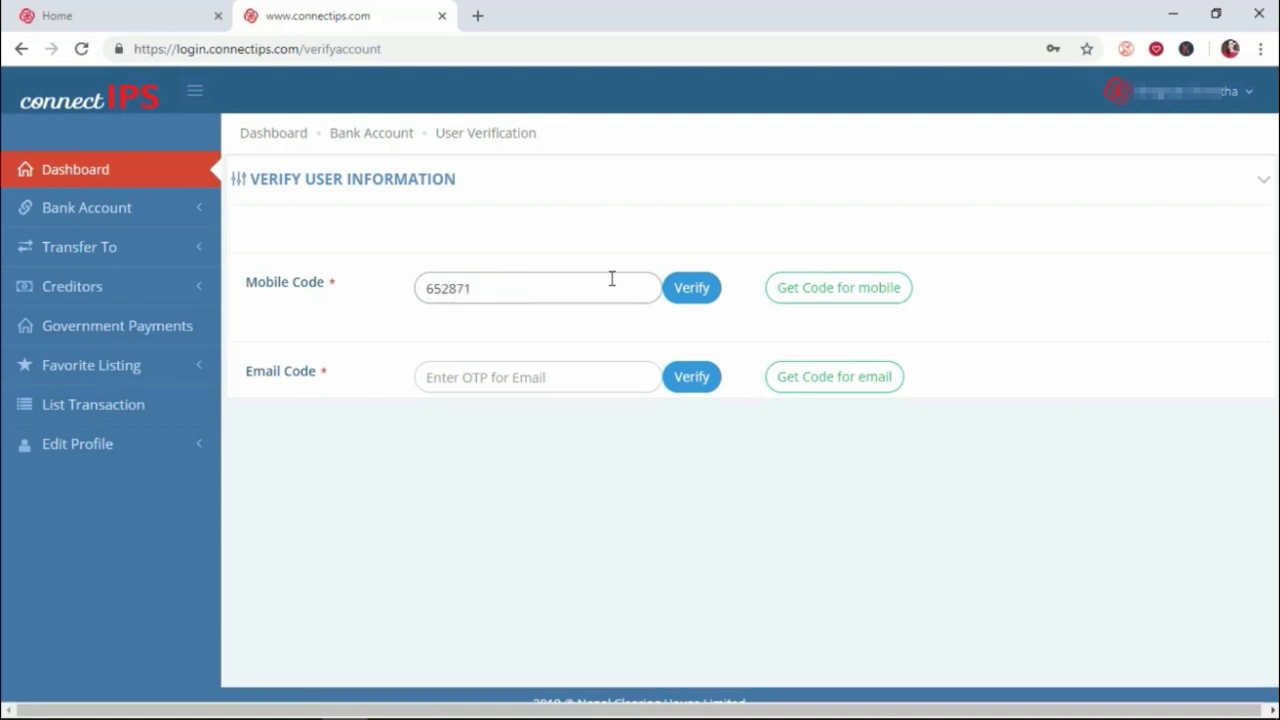
click(707, 290)
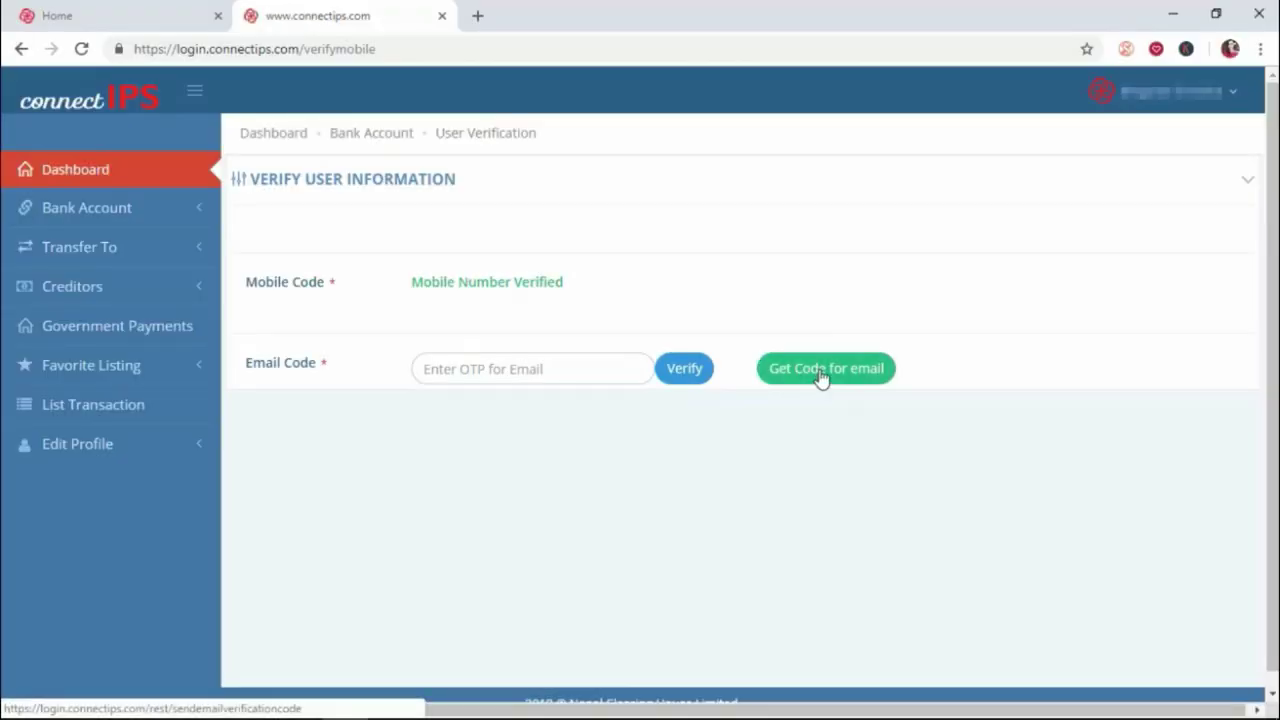
Request an email OTP, enter the code to verify the email ID, and return to the Dashboard
click(821, 376)
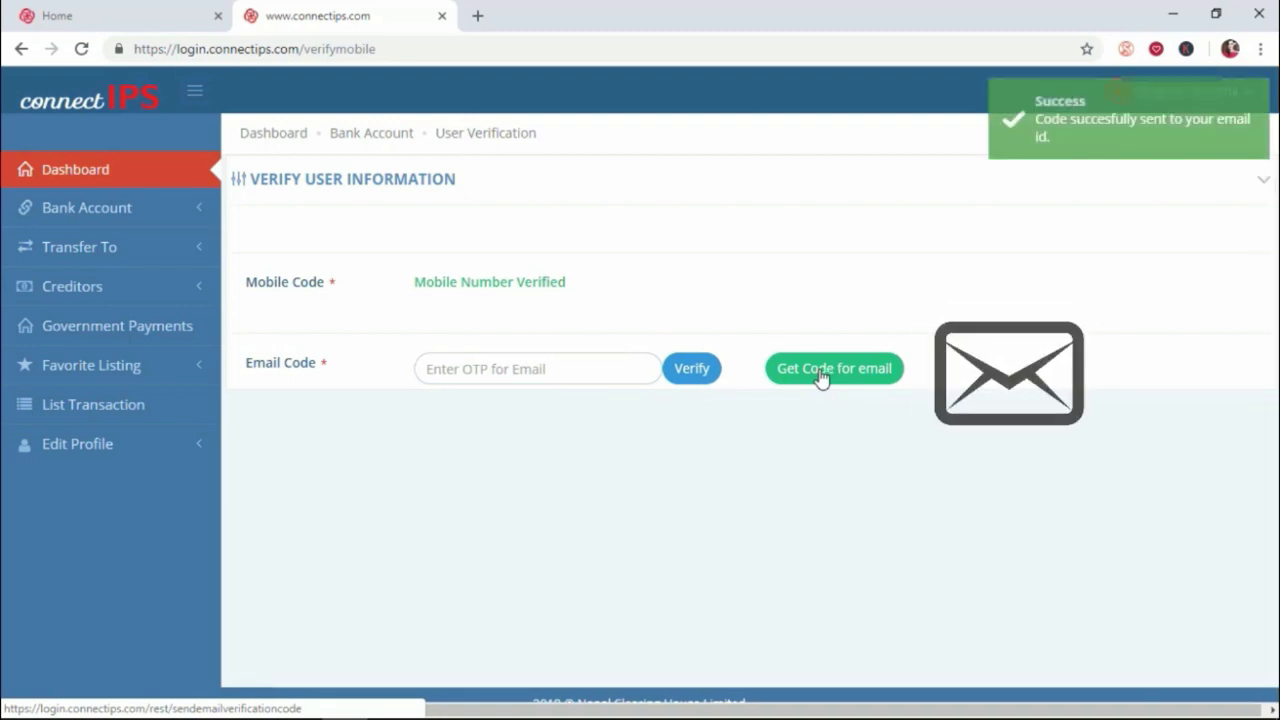
click(526, 362)
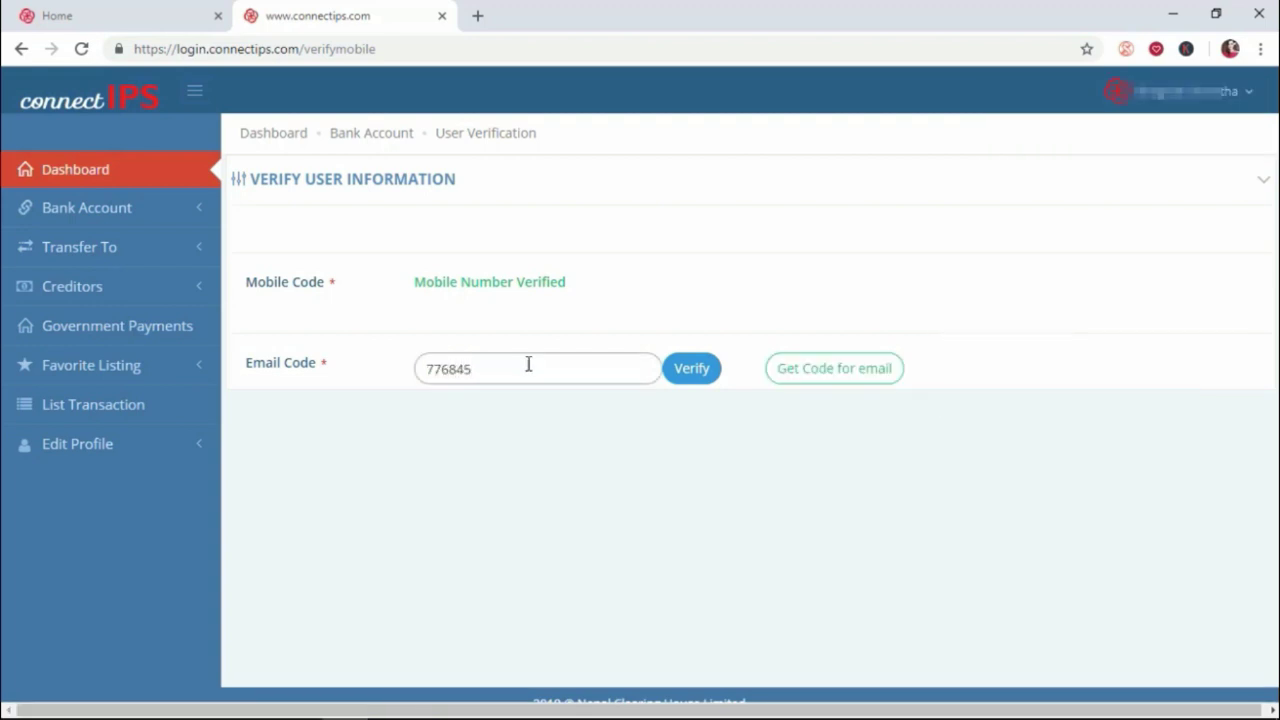
click(697, 380)
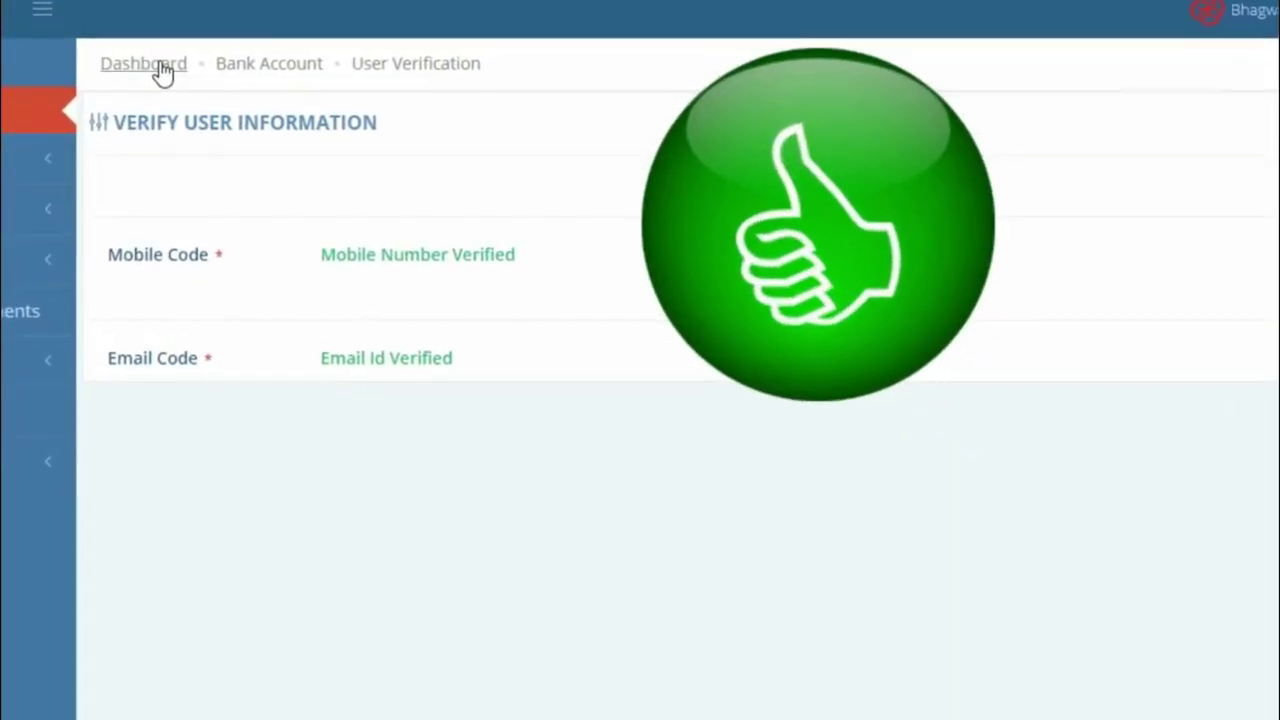
click(128, 55)
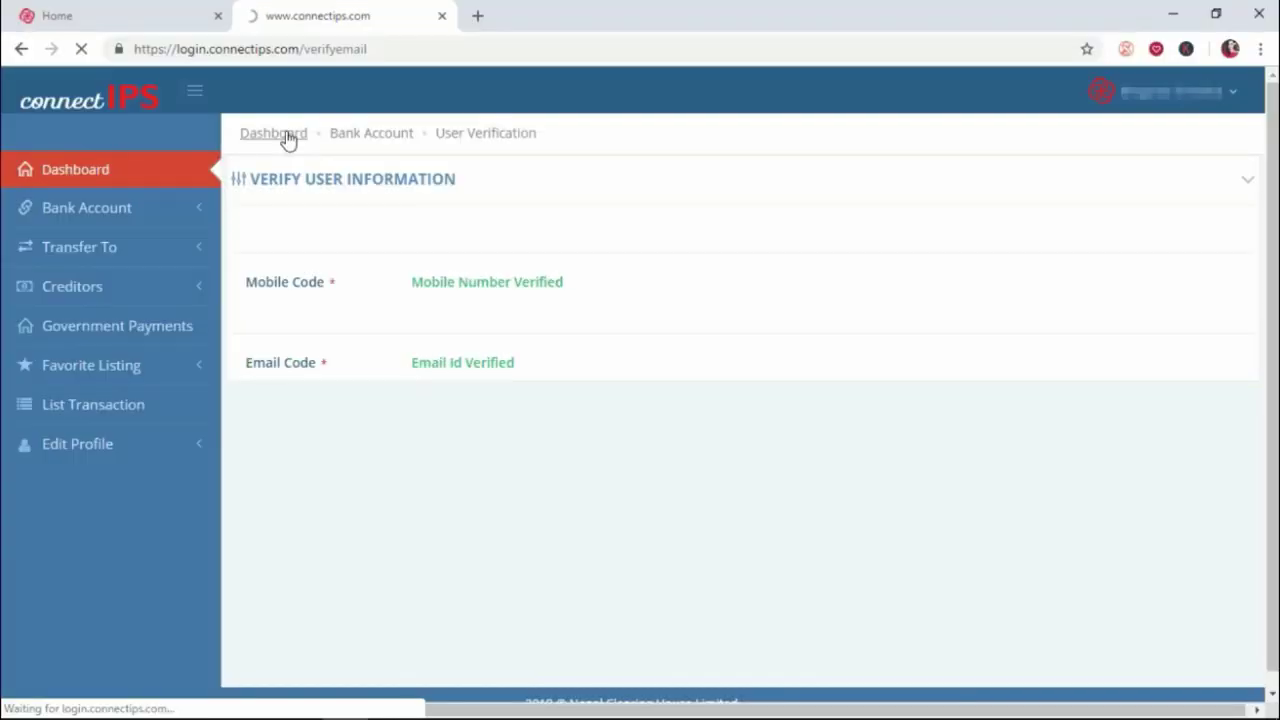